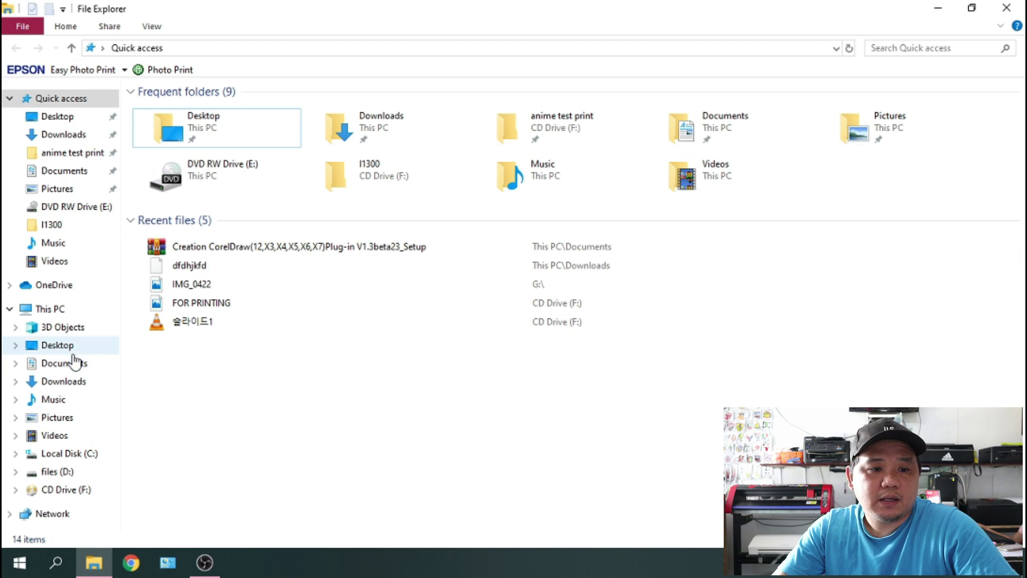
# Open the extracted Creation CorelDraw plug-in setup folder in Documents and display its contents as large icons
pyautogui.click(67, 171)
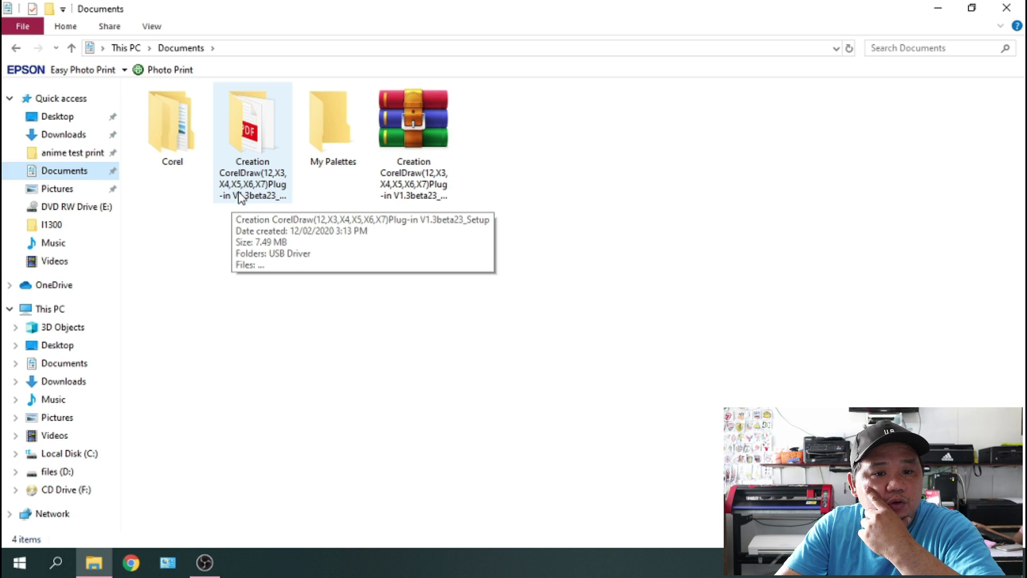
pyautogui.doubleClick(270, 136)
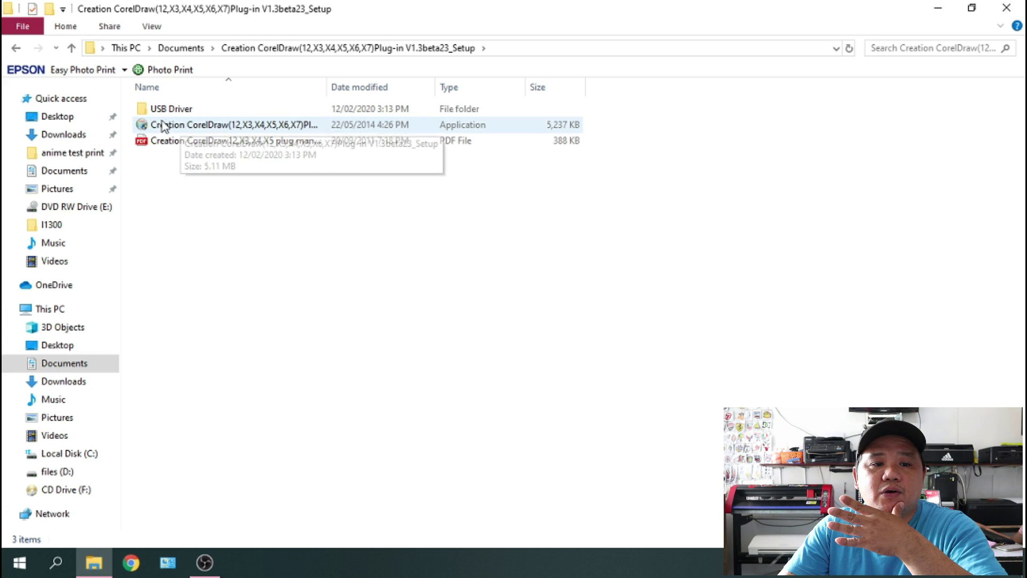
pyautogui.rightClick(397, 222)
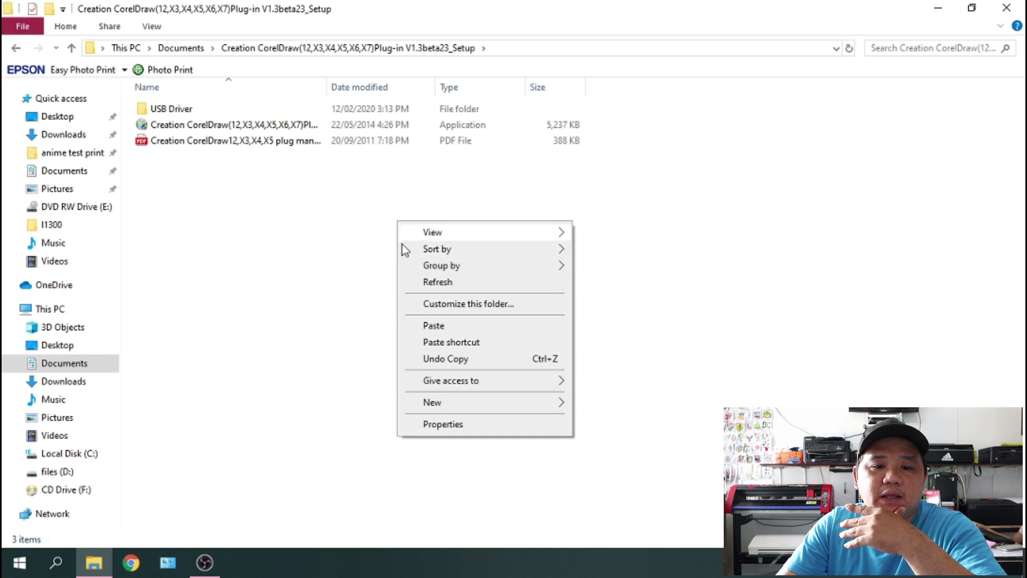
pyautogui.moveTo(562, 234)
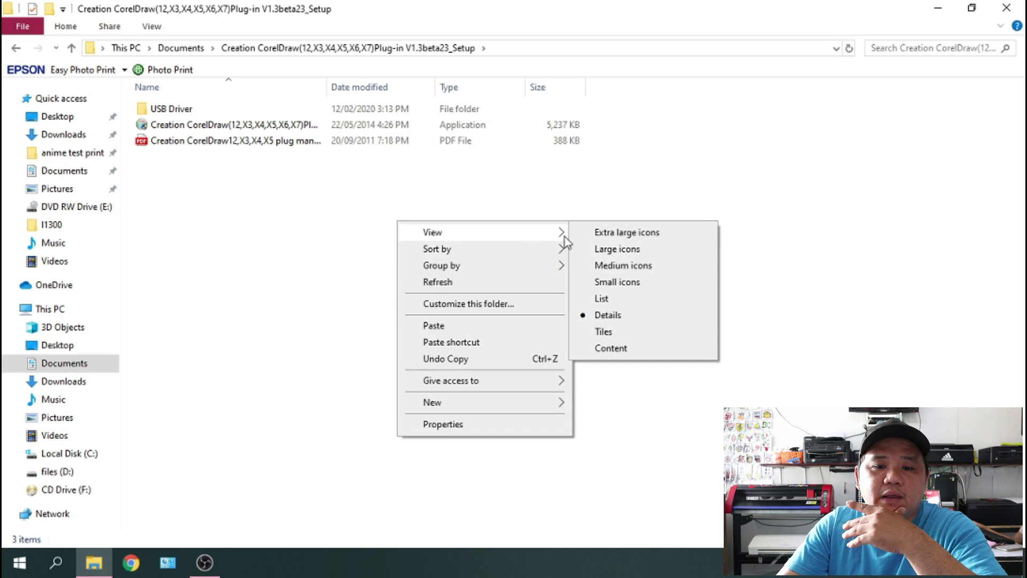
pyautogui.click(602, 249)
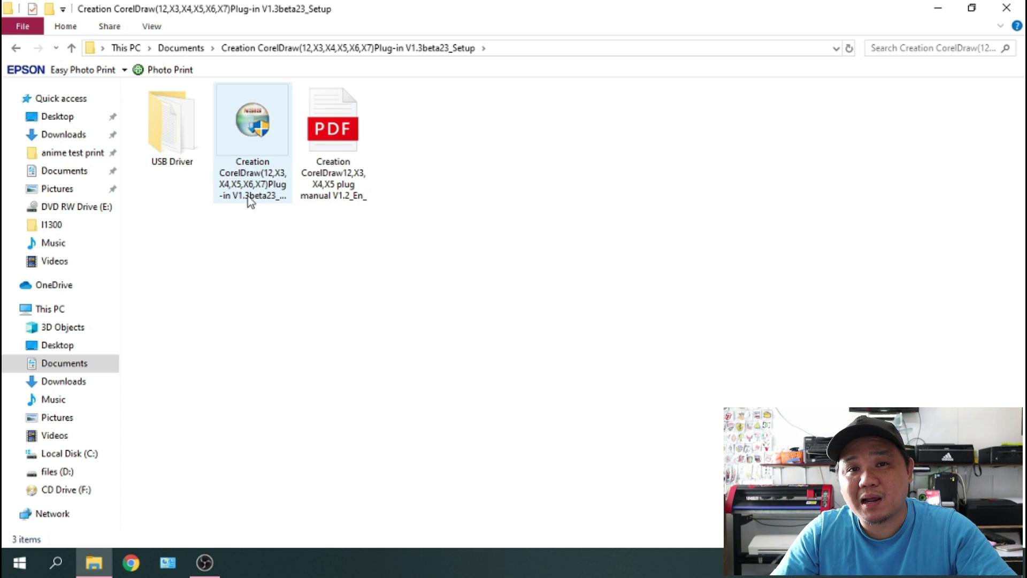
# Install the Creation CorelDraw Plug-in V1.3beta23 in English, accepting its licence and the Microsoft Visual C++ 2005 licence terms
pyautogui.doubleClick(241, 154)
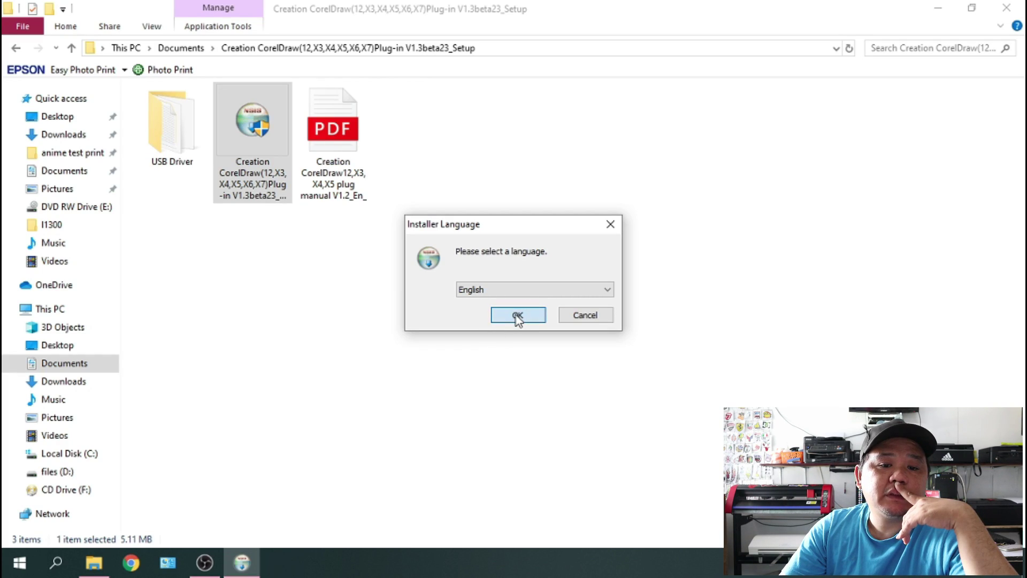
pyautogui.click(517, 316)
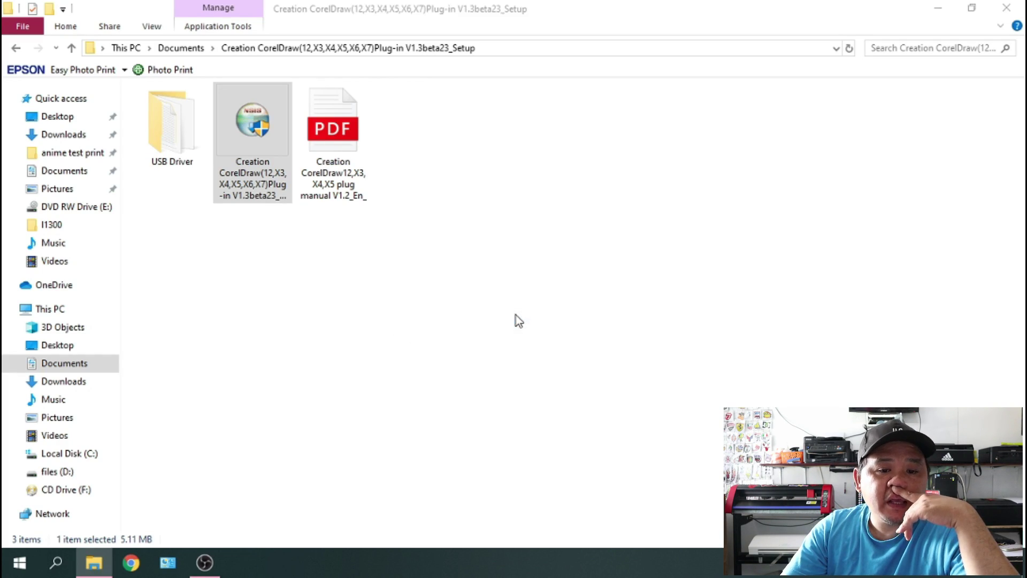
pyautogui.click(591, 402)
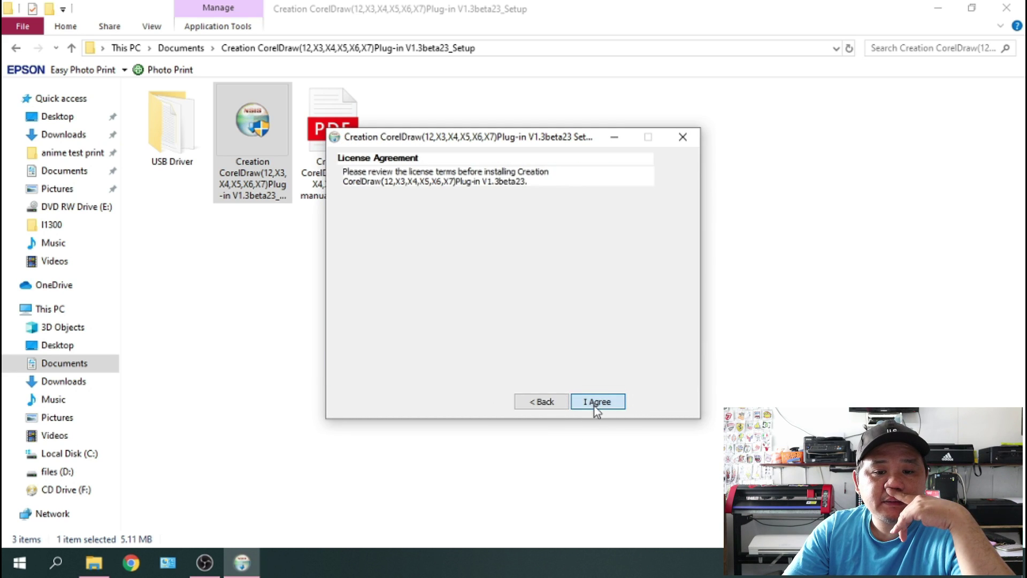
pyautogui.click(593, 404)
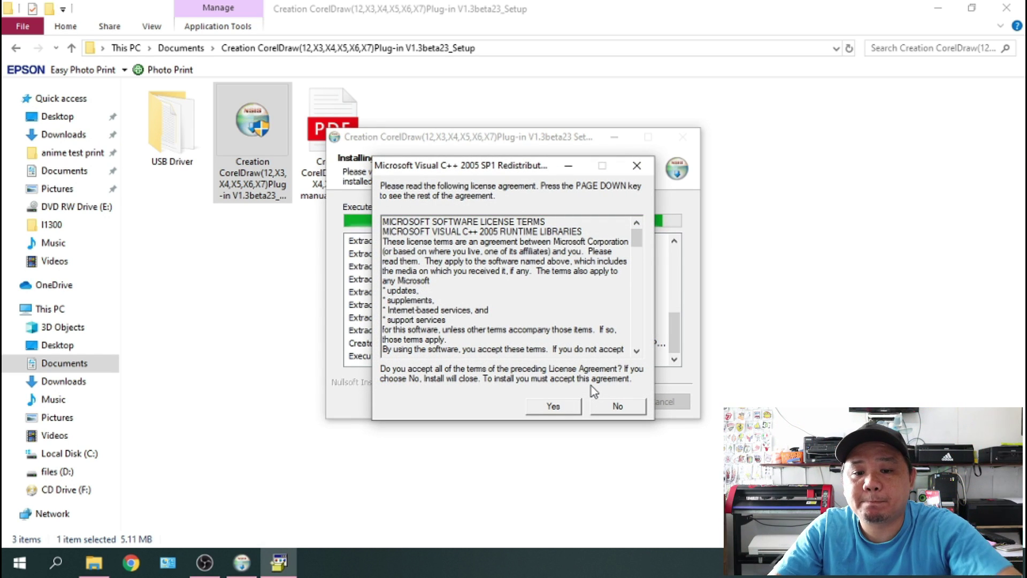
pyautogui.click(556, 407)
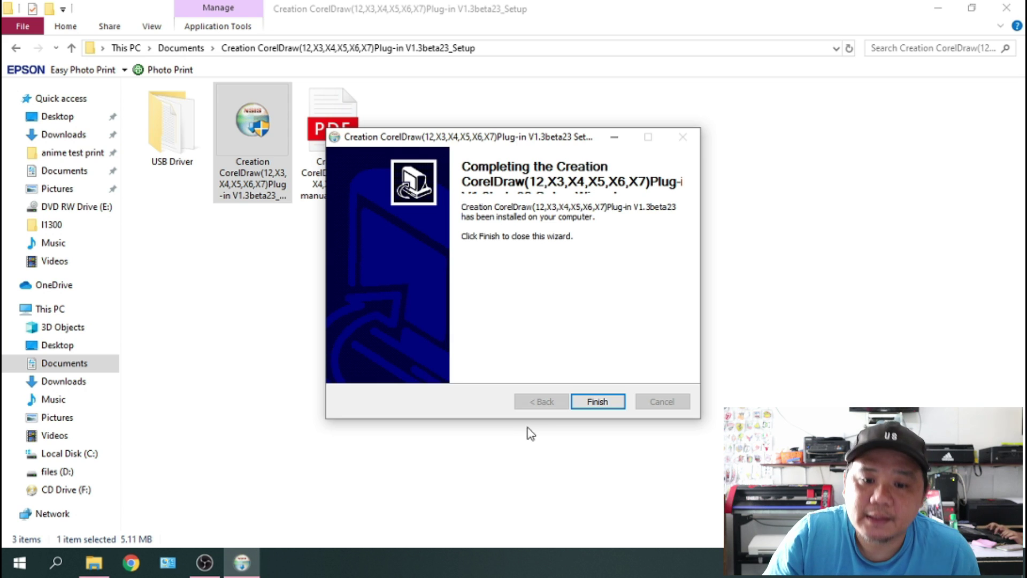
pyautogui.click(595, 401)
# Open the USB Driver subfolder of the plug-in setup and display its files as large icons
pyautogui.doubleClick(169, 145)
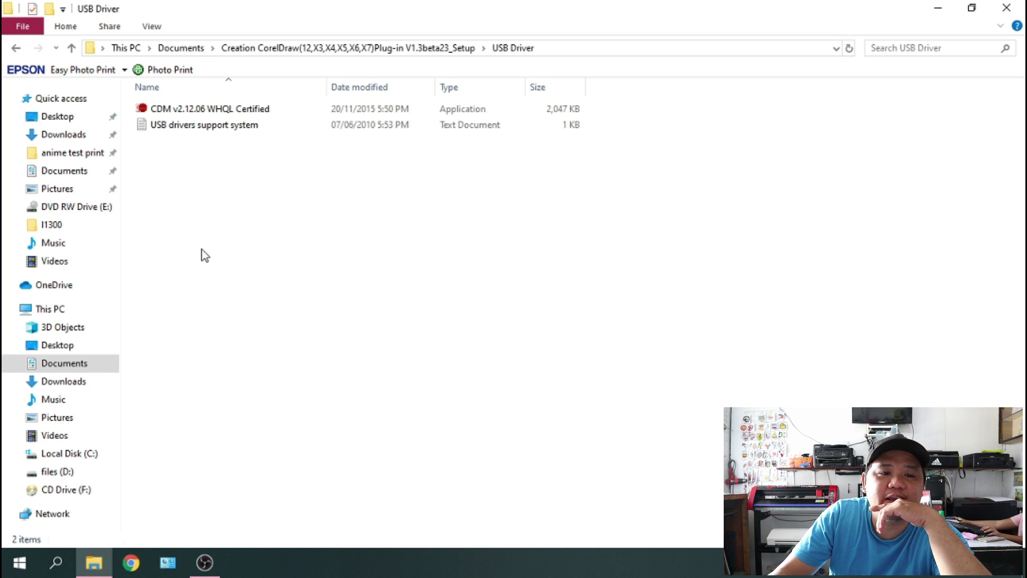
pyautogui.rightClick(389, 204)
pyautogui.moveTo(557, 220)
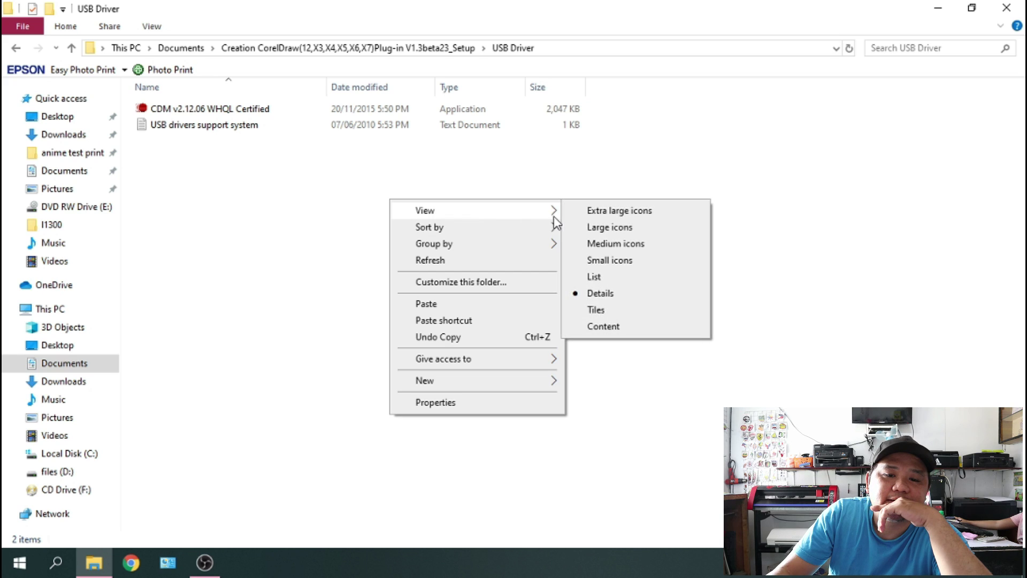
pyautogui.click(609, 228)
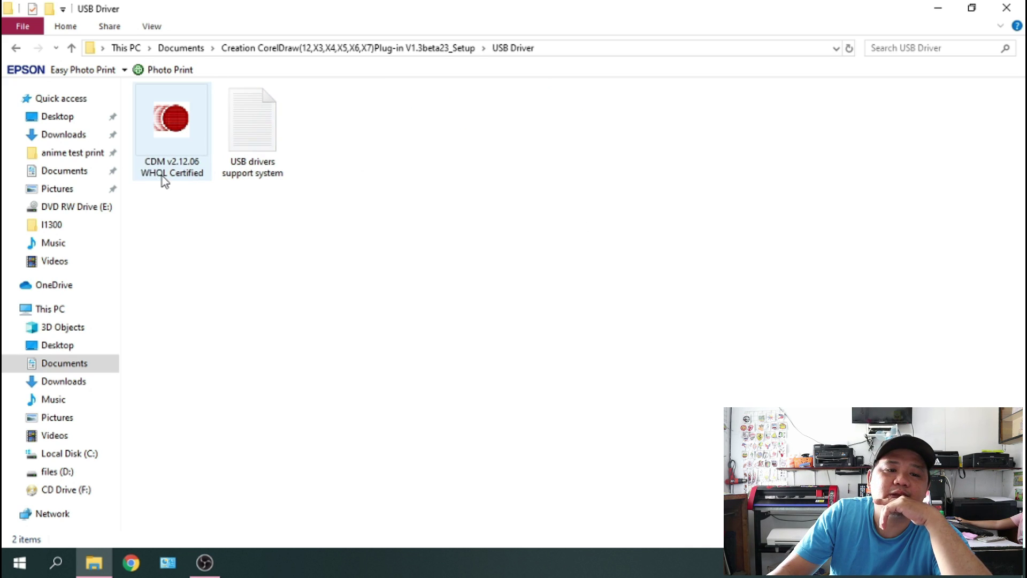
# Try to extract the CDM v2.12.06 WHQL Certified driver package, and relaunch it using compatibility settings
pyautogui.doubleClick(180, 136)
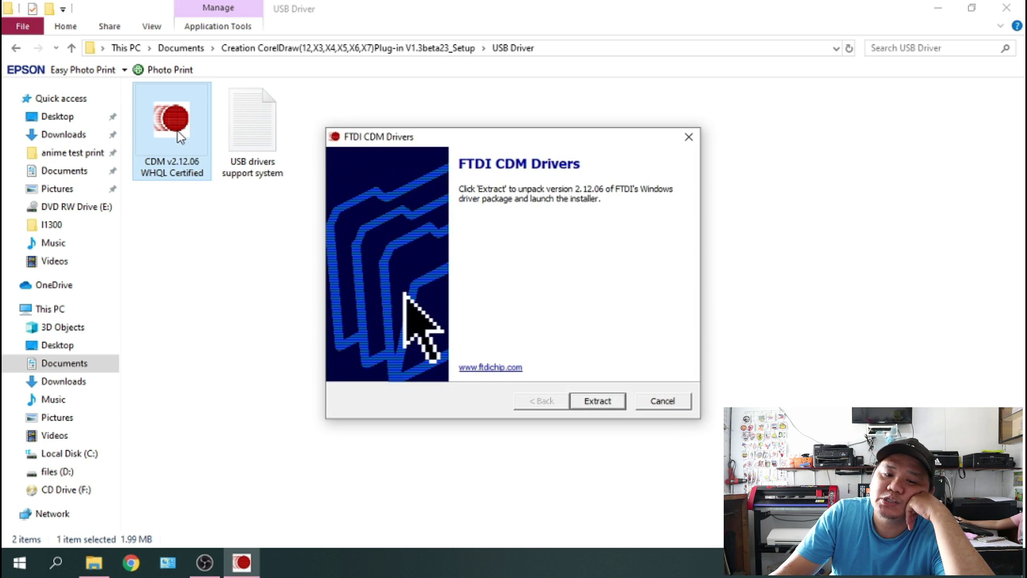
pyautogui.click(601, 406)
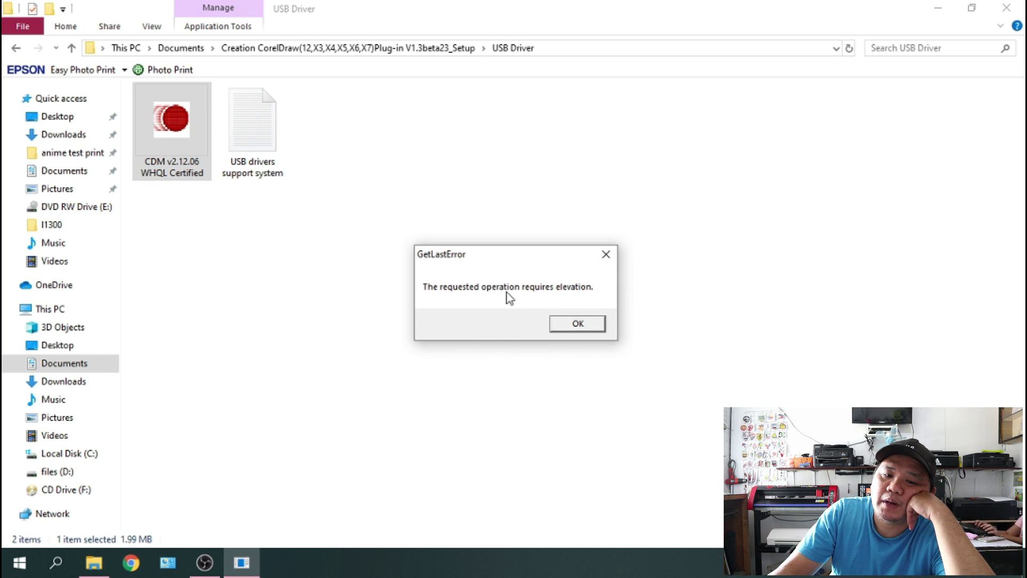
pyautogui.click(581, 324)
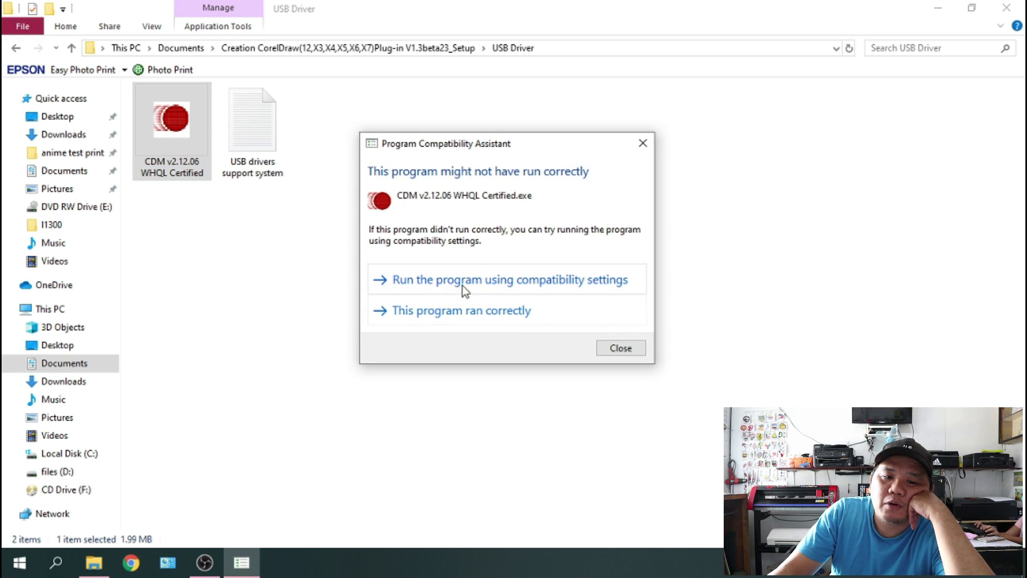
pyautogui.click(605, 284)
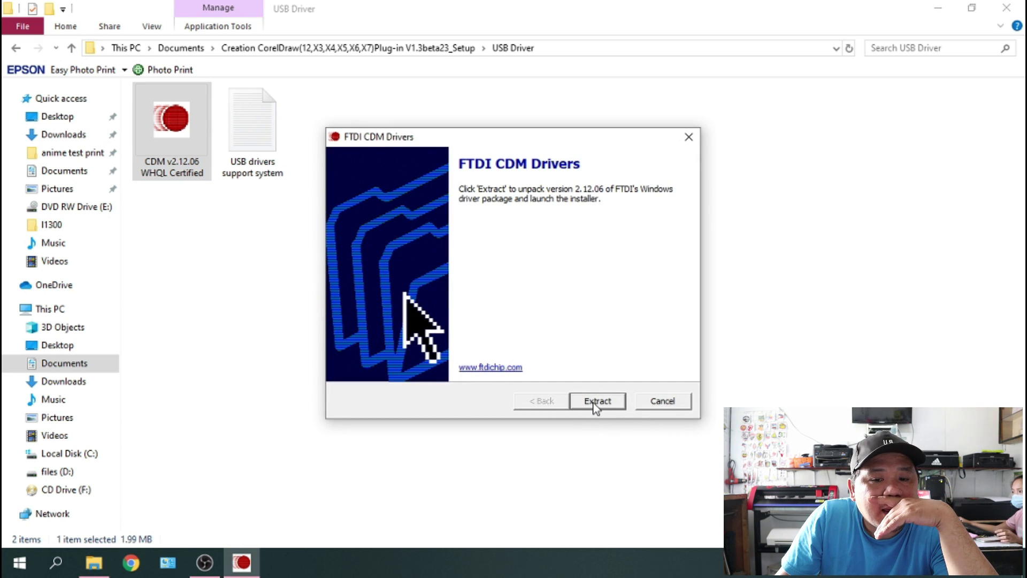
# Extract and install the FTDI CDM drivers, accepting the licence agreement, and report that the program worked correctly
pyautogui.click(595, 405)
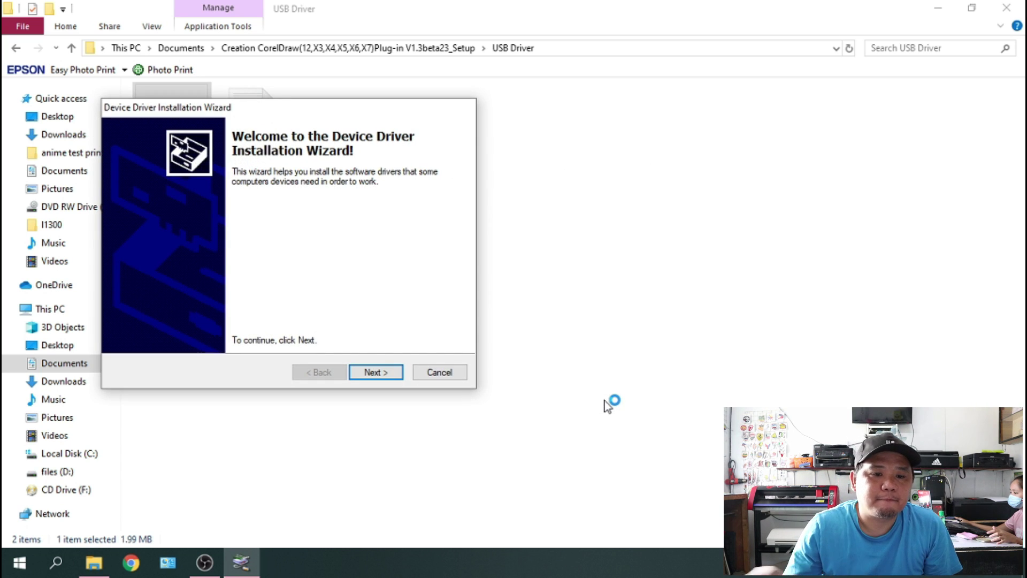
pyautogui.click(388, 375)
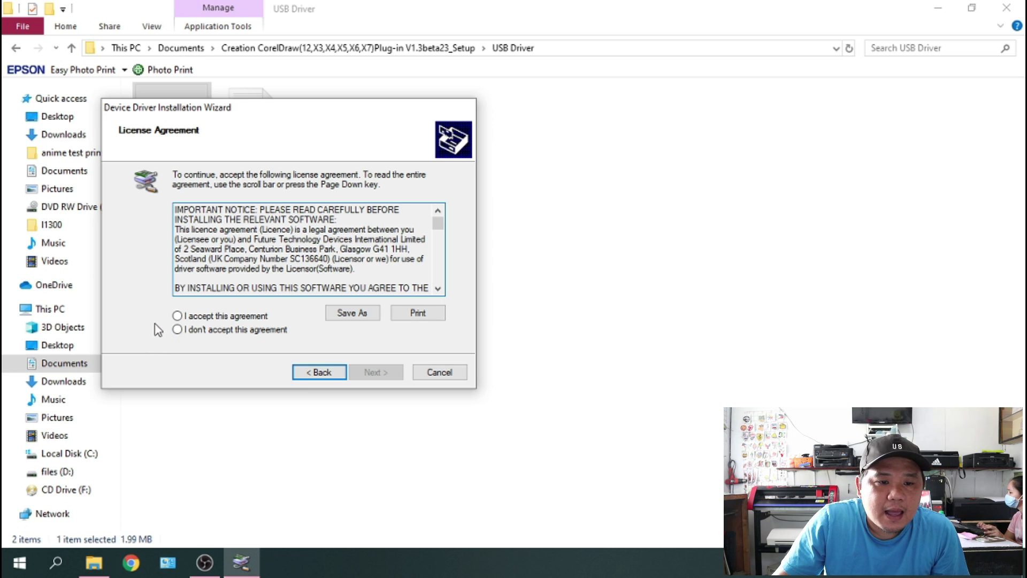
pyautogui.click(177, 316)
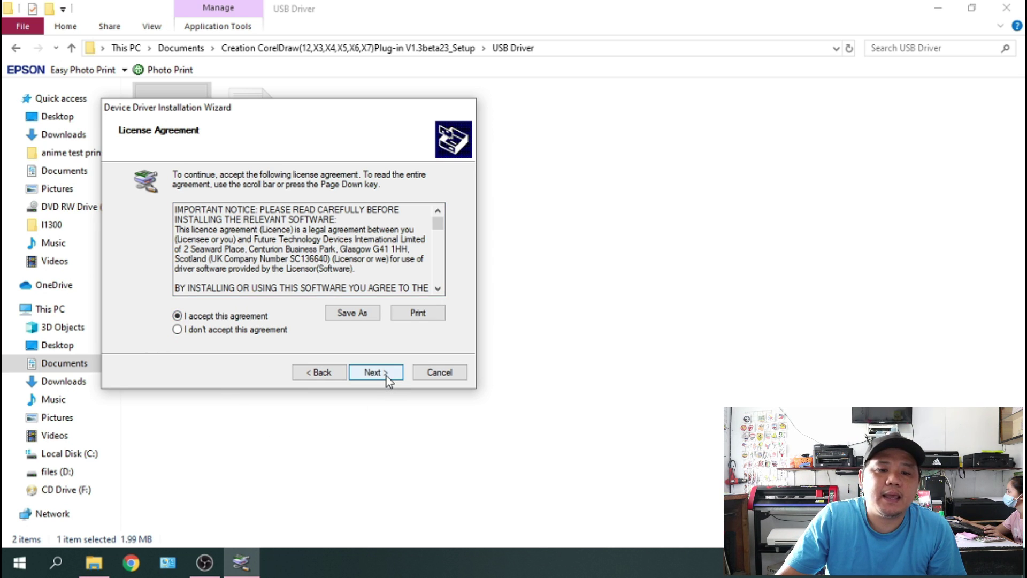
pyautogui.click(387, 375)
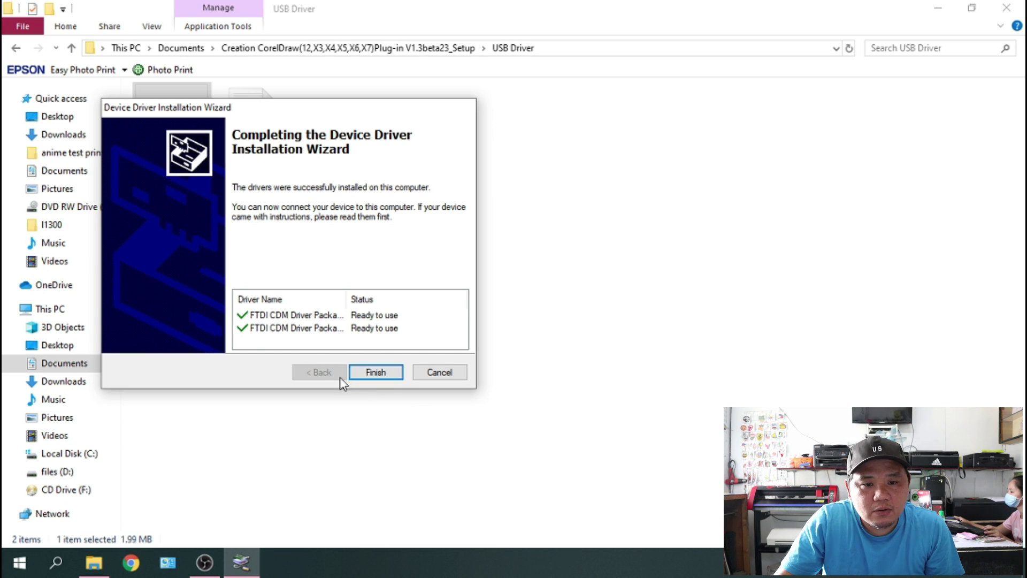
pyautogui.click(382, 379)
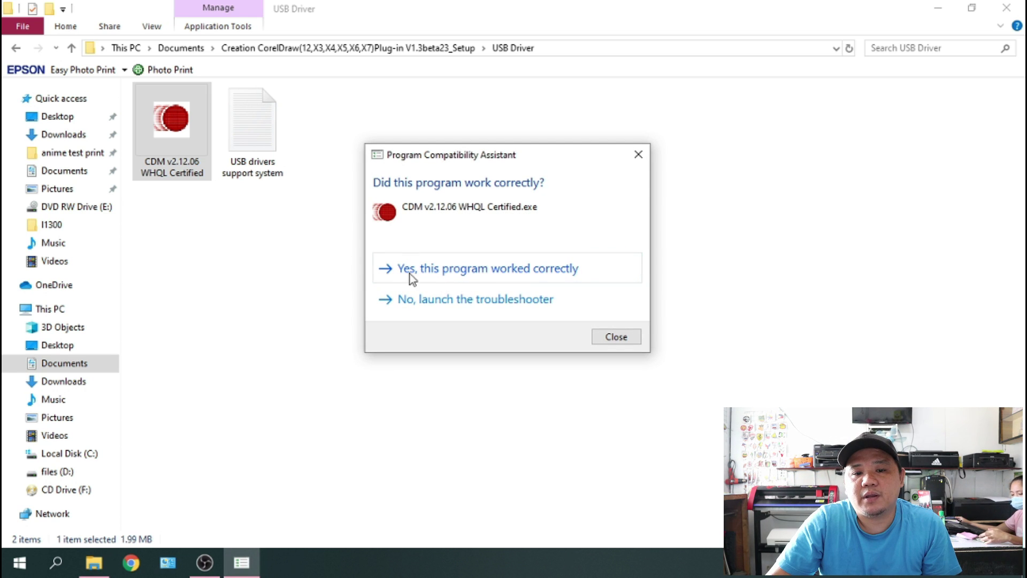
pyautogui.click(486, 274)
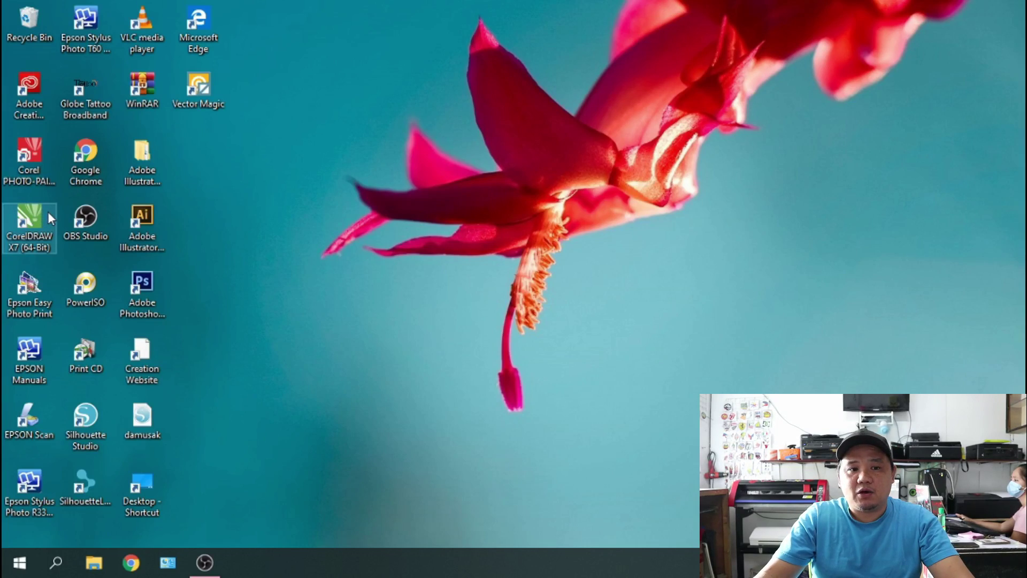
# Launch CorelDRAW X7 and create a new Letter-size document with the default settings
pyautogui.doubleClick(34, 211)
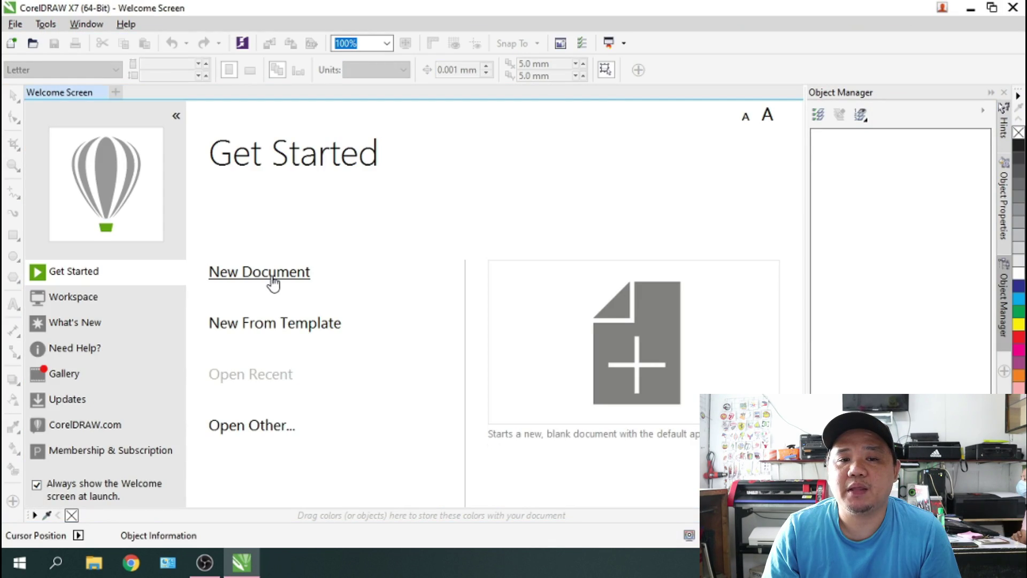
pyautogui.click(274, 283)
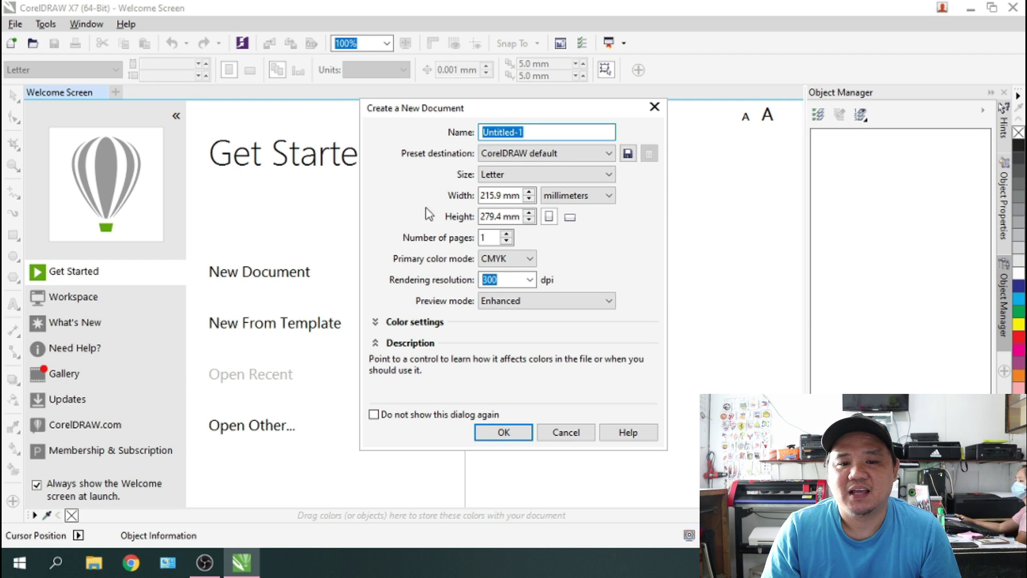
pyautogui.click(497, 434)
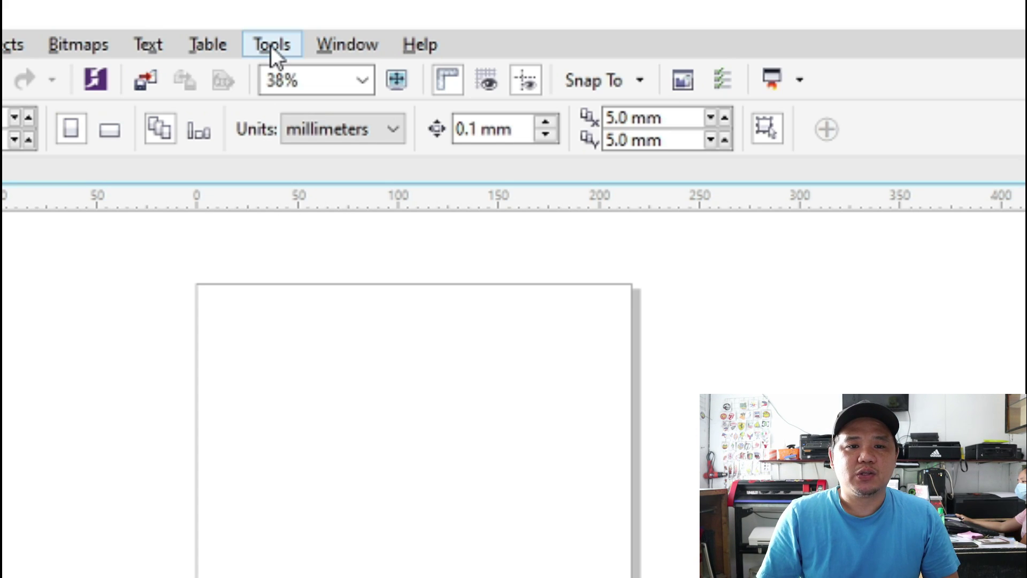
# Open the command customization options and list the commands in the Macros category
pyautogui.click(270, 46)
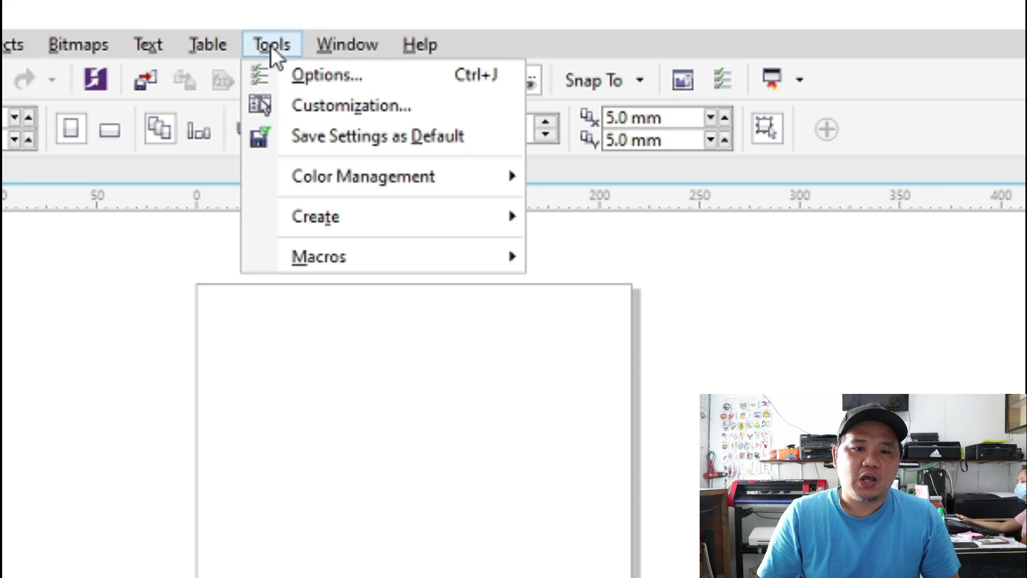
pyautogui.click(357, 105)
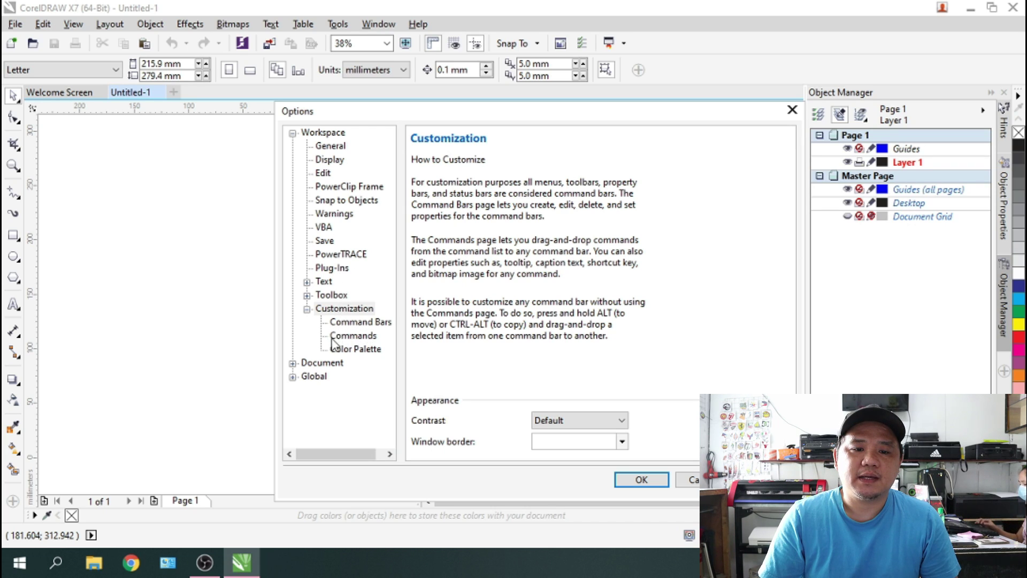
pyautogui.click(362, 337)
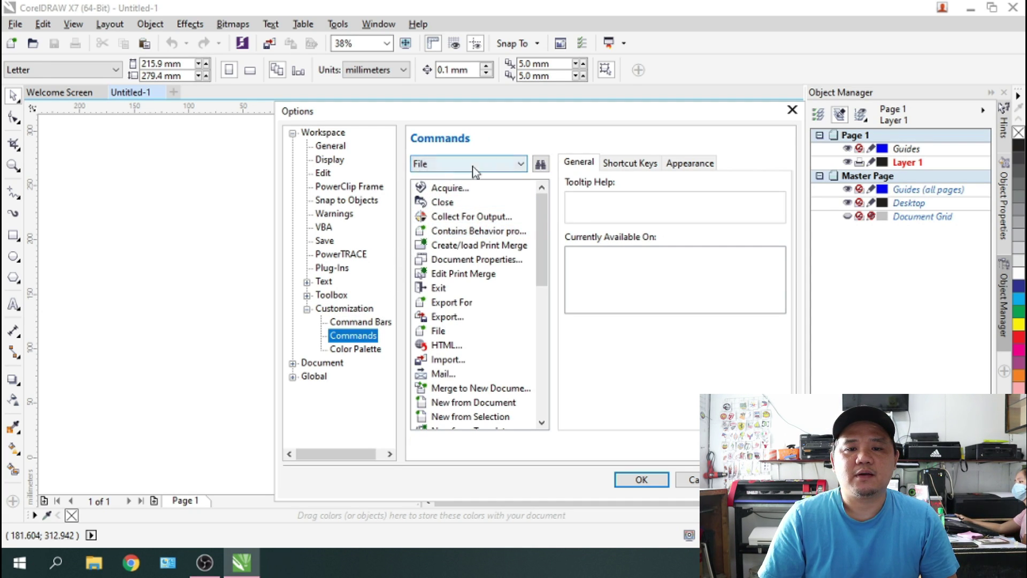
pyautogui.click(521, 164)
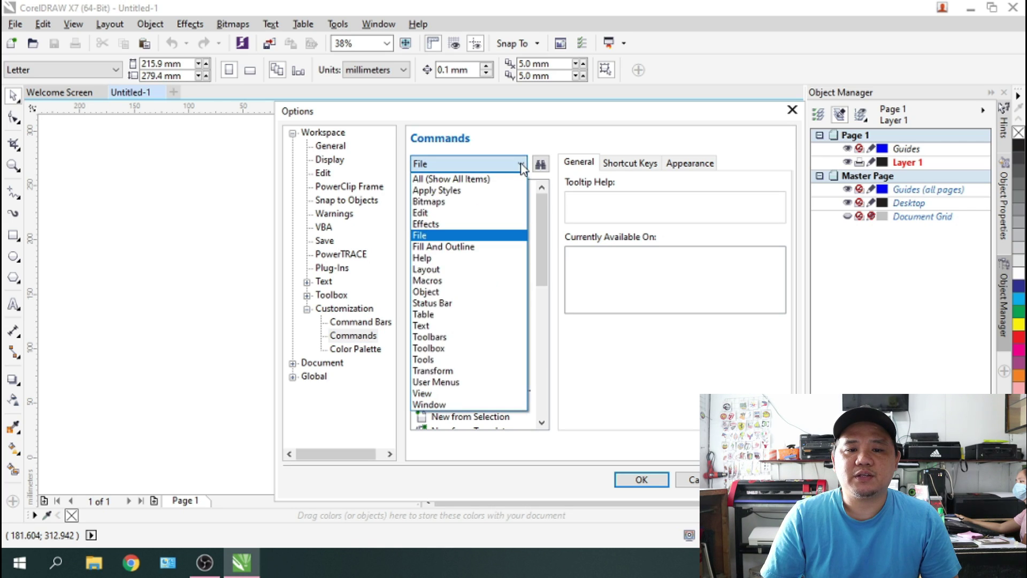
pyautogui.click(431, 281)
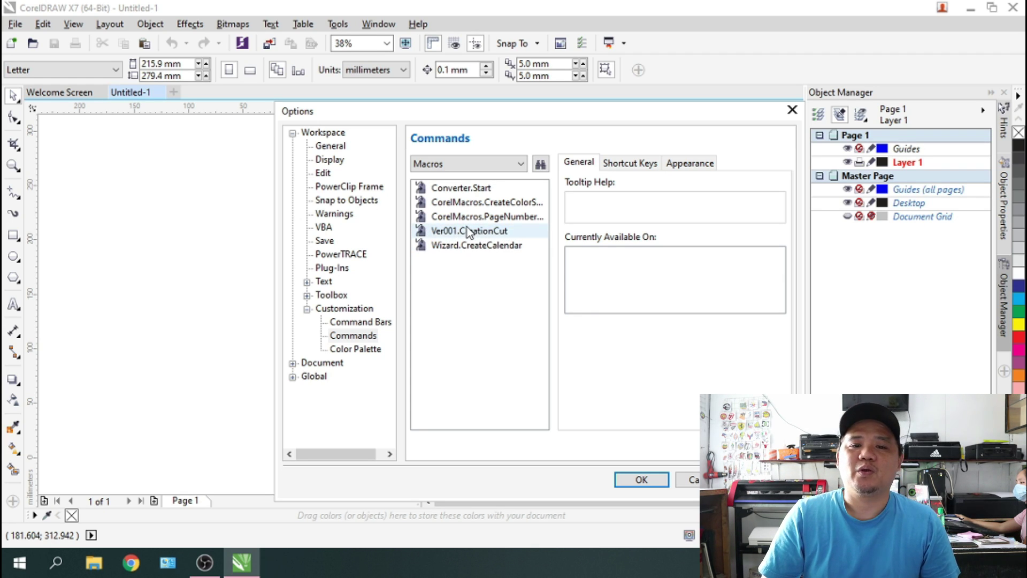
# Add the Ver001.CreationCut macro to the standard command bar just before Snap To and apply the customization
pyautogui.click(453, 233)
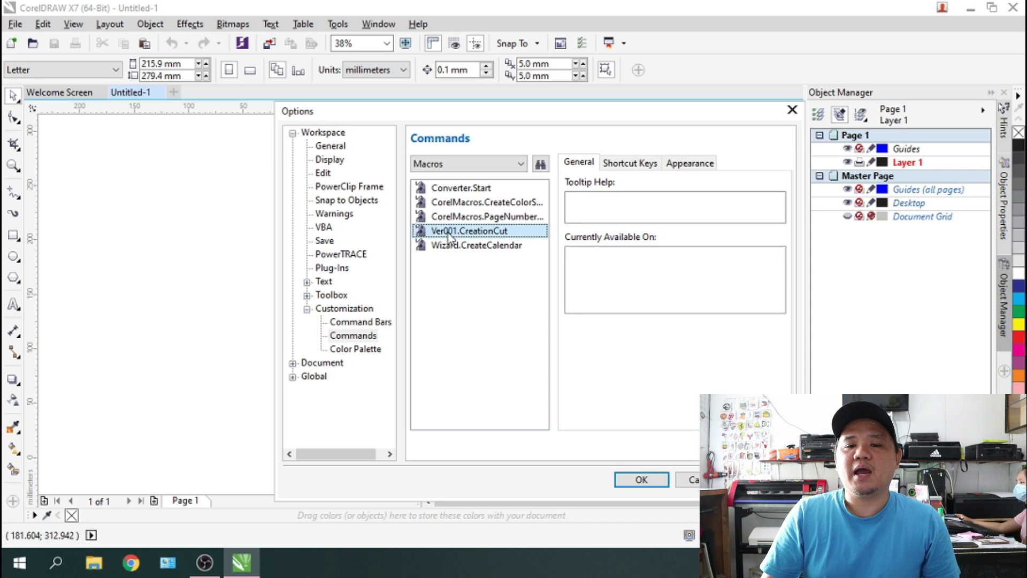
pyautogui.moveTo(449, 235); pyautogui.dragTo(503, 46)
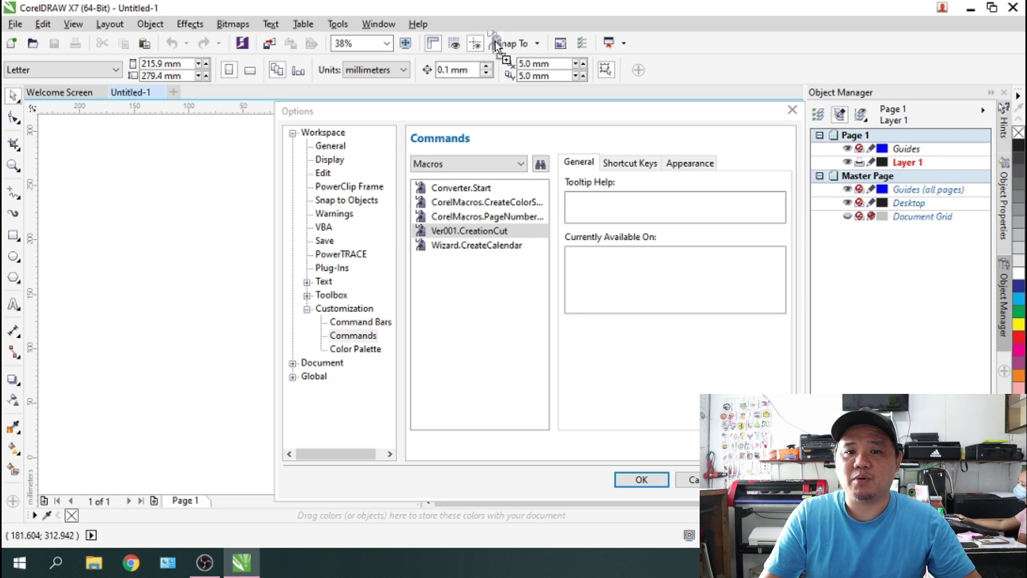
pyautogui.moveTo(495, 40); pyautogui.dragTo(496, 42)
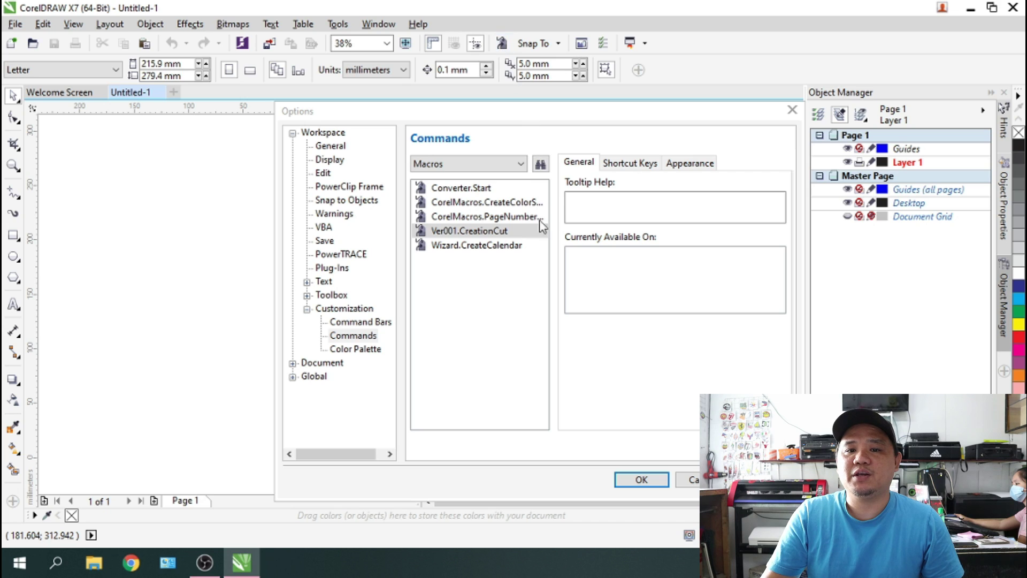
pyautogui.click(641, 479)
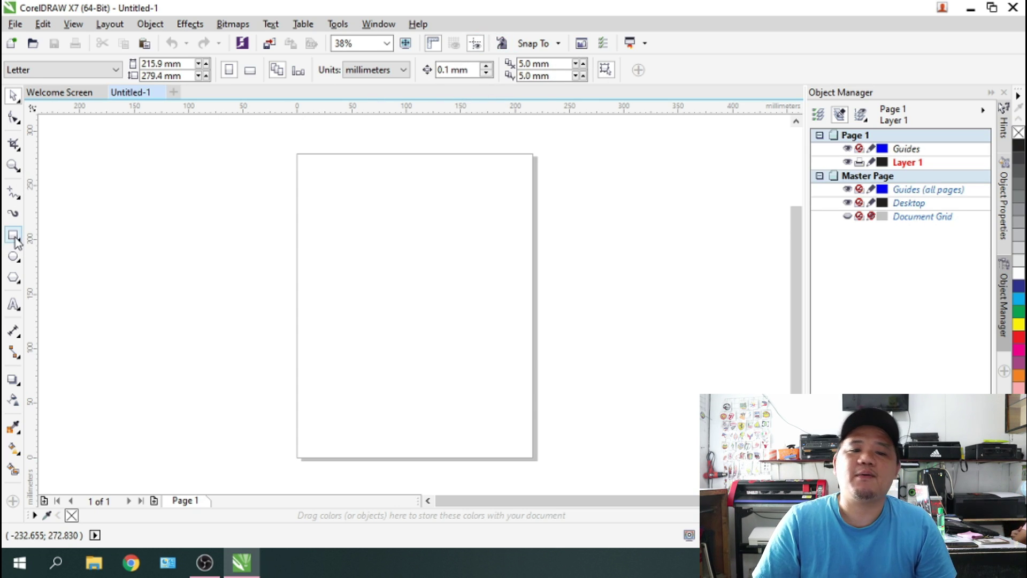
# Add the creator's nickname as 24 pt Arial artistic text near the middle of the page
pyautogui.press('F8')
pyautogui.click(363, 287)
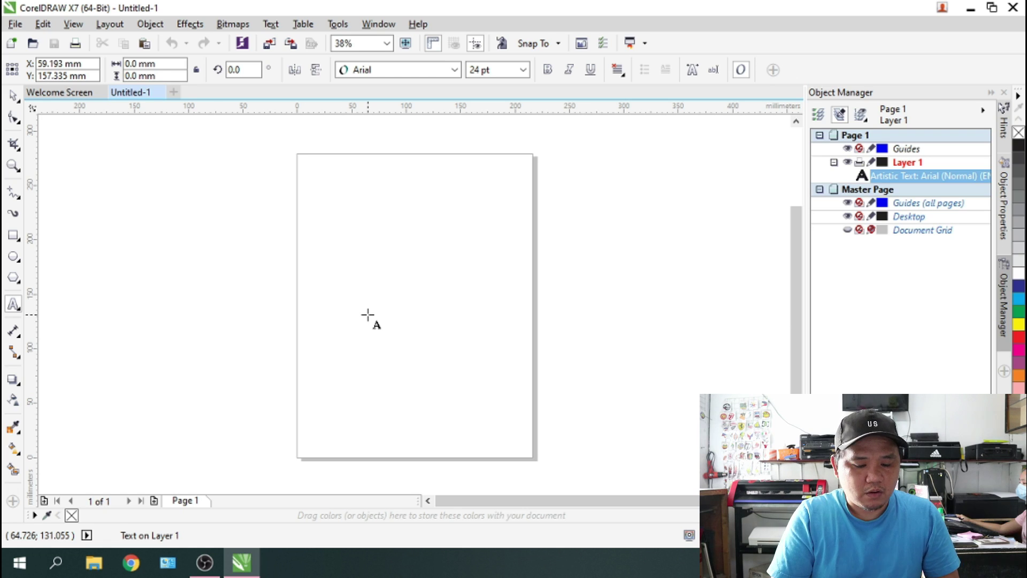
pyautogui.write('Kuya Jeboy')
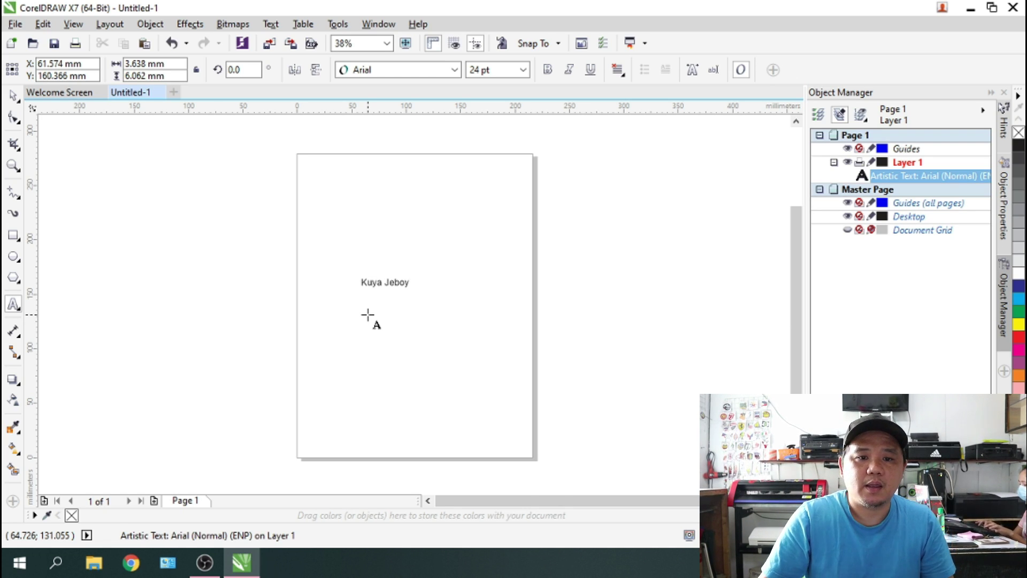
# Enlarge the text to about 226 by 41 mm, move it to about X 116, Y 178 mm and leave it selected
pyautogui.hotkey('ctrl', 'space')
pyautogui.moveTo(410, 289); pyautogui.dragTo(610, 376)
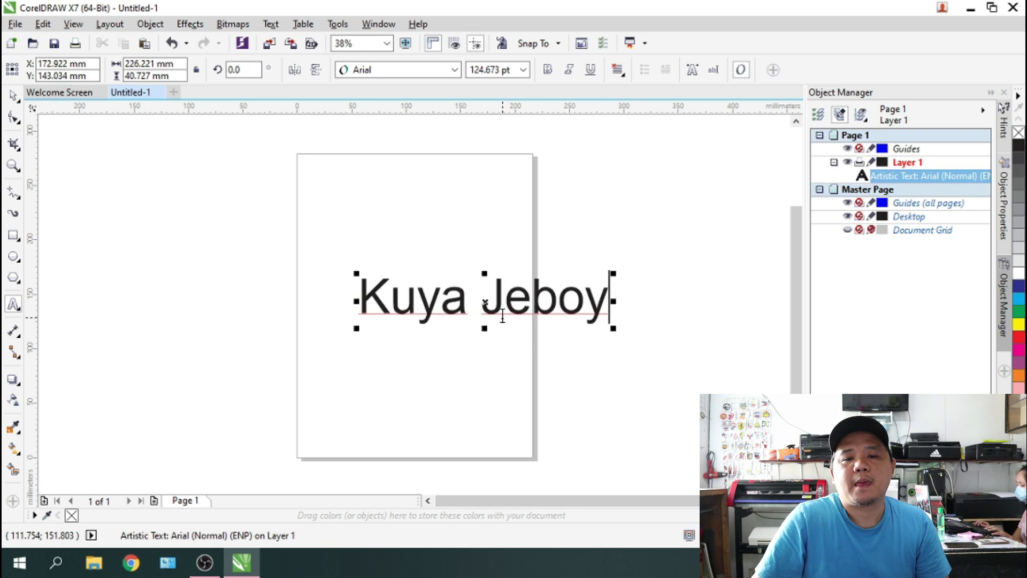
pyautogui.moveTo(462, 293); pyautogui.dragTo(427, 268)
pyautogui.moveTo(214, 184); pyautogui.dragTo(647, 423)
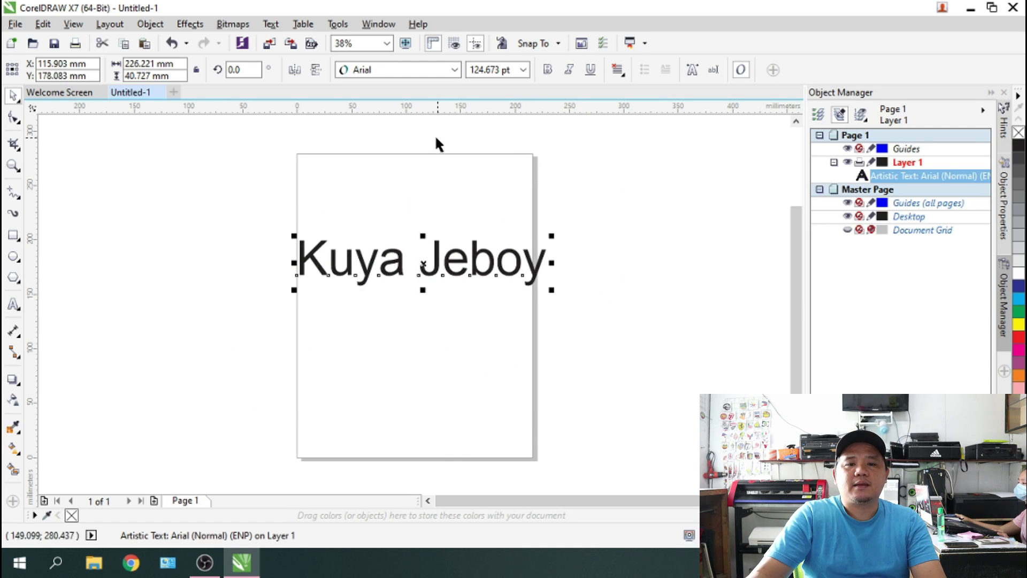
# Run the CreationCut macro on the selected text and leave the 0.1 mm blade offset enabled after toggling it
pyautogui.click(502, 45)
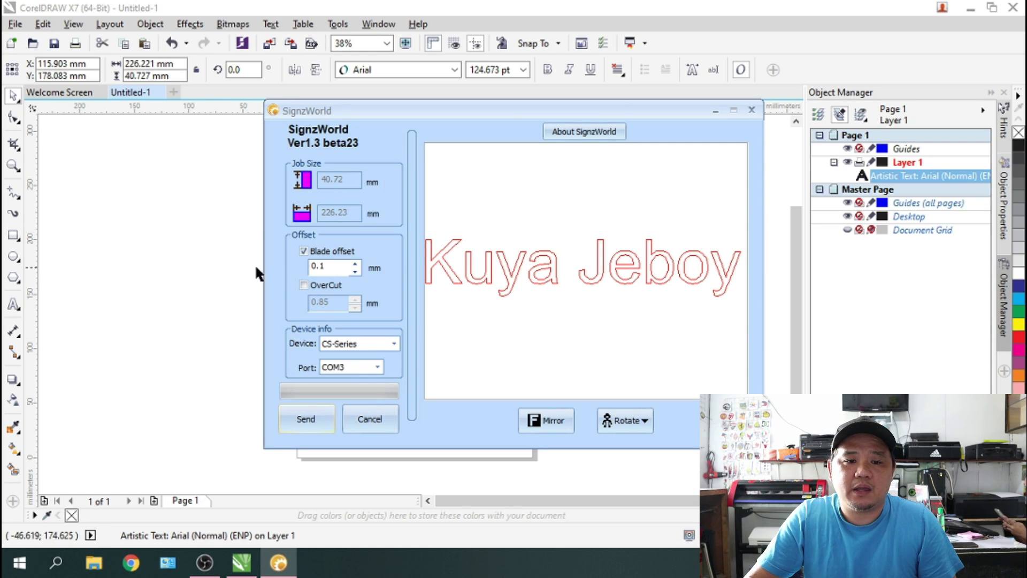
pyautogui.click(304, 251)
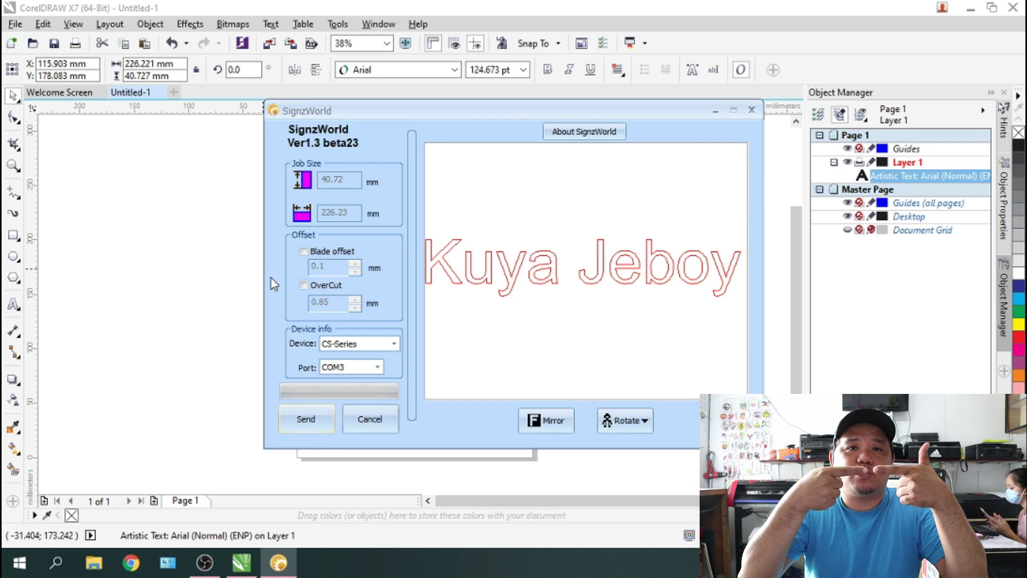
pyautogui.click(303, 251)
# Set the cutter device to CS-Series and its port to COM3
pyautogui.click(396, 345)
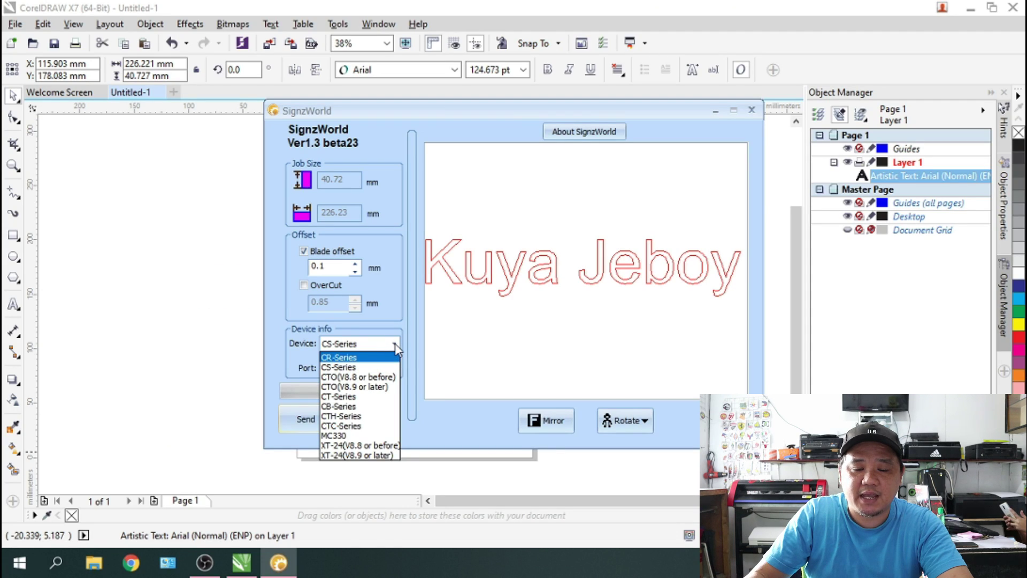
pyautogui.click(353, 369)
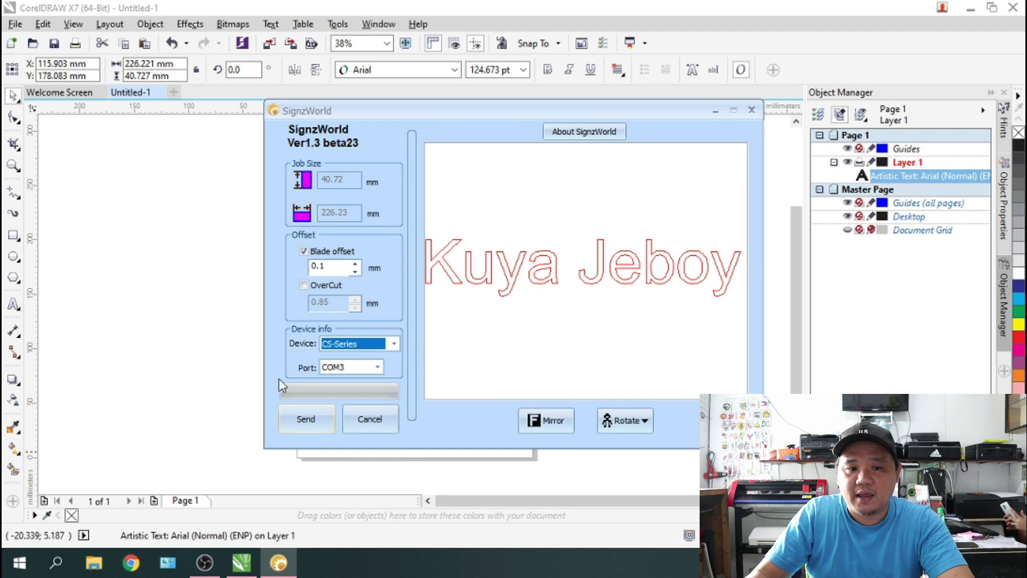
pyautogui.click(377, 369)
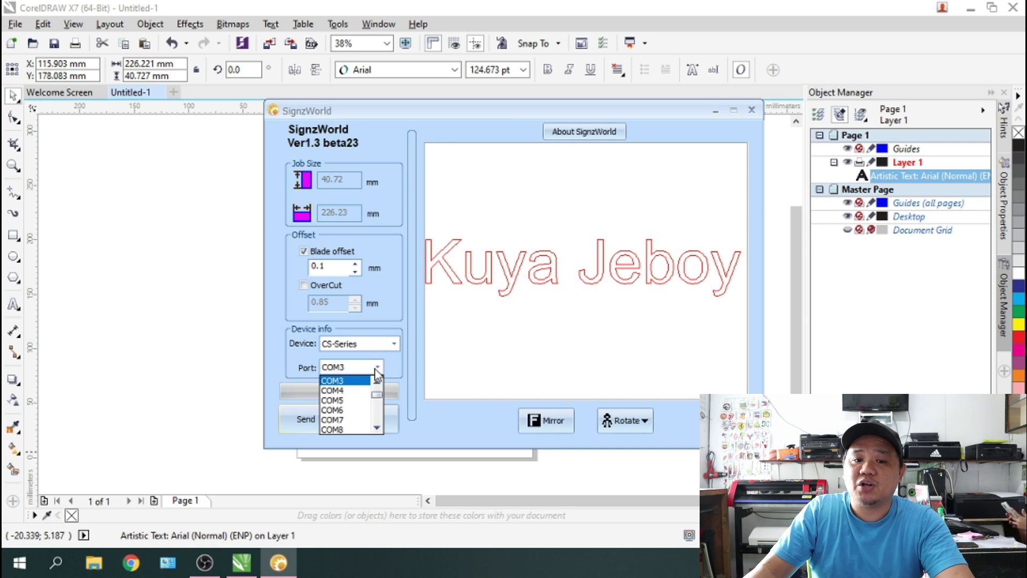
pyautogui.scroll(-2, 378, 401)
pyautogui.scroll(2, 379, 400)
pyautogui.click(332, 380)
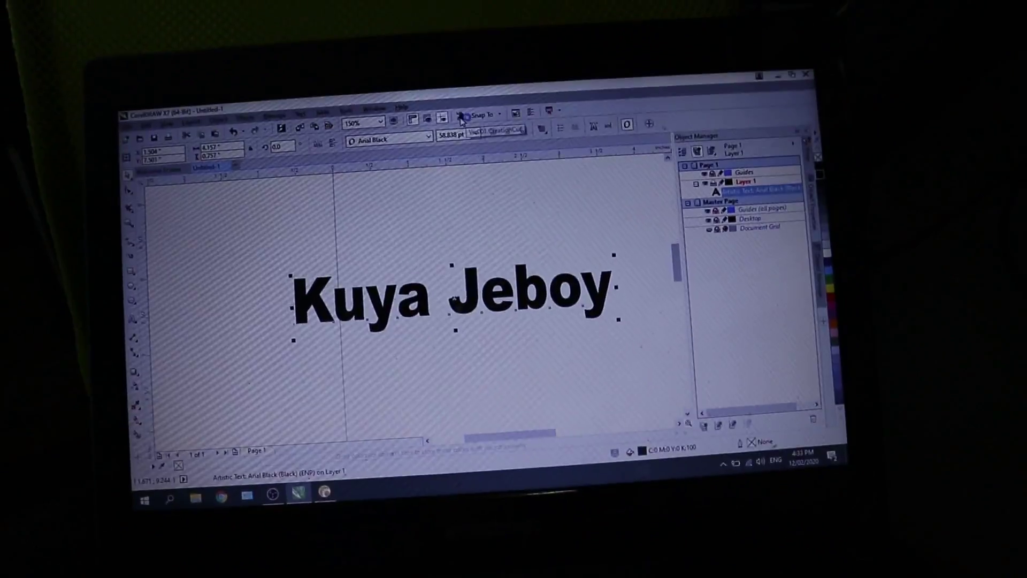
# Run the CreationCut macro on the Arial Black nickname text and send the job to the CS-Series cutter
pyautogui.click(474, 111)
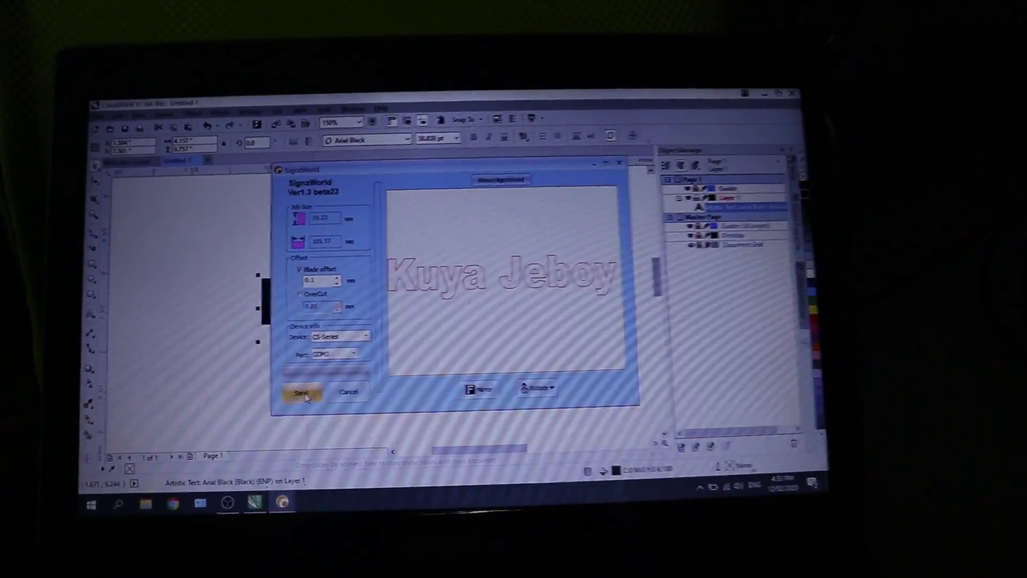
pyautogui.click(326, 402)
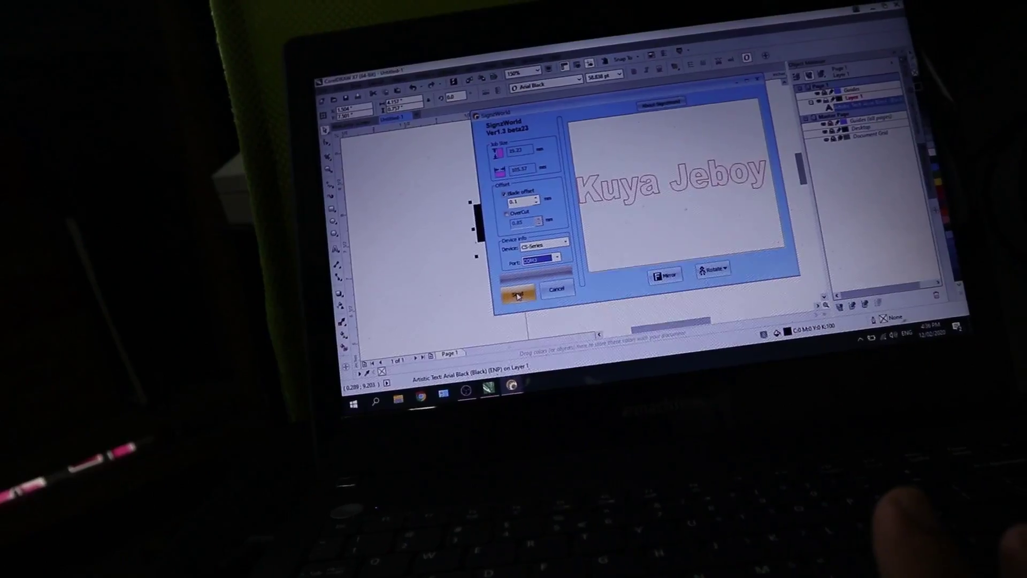